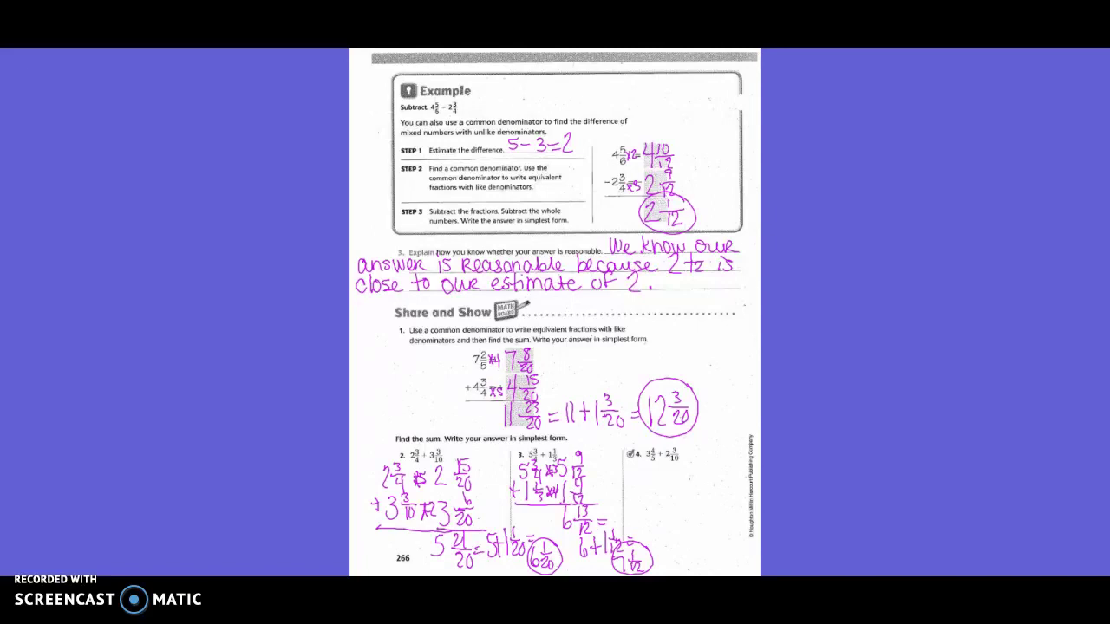
# Handwrite problem 4 vertically as 3 4/5 + 2 3/10 and rewrite it with denominator 10 as 3 8/10 and 2 3/10
pyautogui.moveTo(646, 469)
pyautogui.mouseDown()
pyautogui.moveTo(646, 481)
pyautogui.moveTo(659, 473)
pyautogui.mouseUp()
pyautogui.moveTo(657, 475)
pyautogui.mouseDown()
pyautogui.moveTo(645, 489)
pyautogui.moveTo(661, 487)
pyautogui.moveTo(672, 512)
pyautogui.moveTo(691, 513)
pyautogui.moveTo(683, 490)
pyautogui.mouseUp()
pyautogui.moveTo(674, 496); pyautogui.dragTo(685, 496)
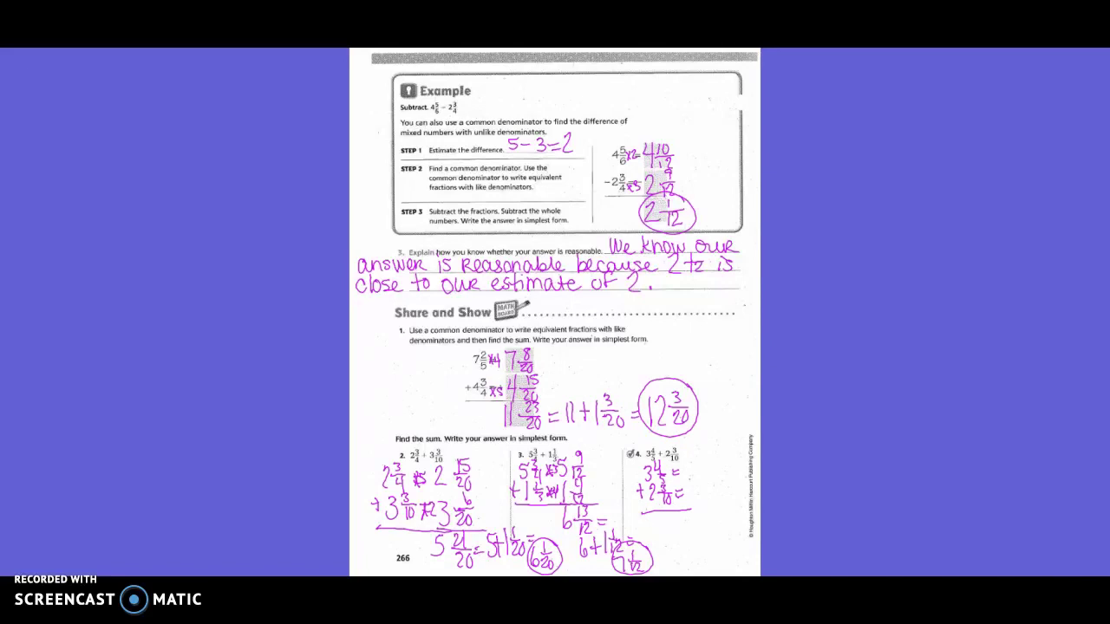
pyautogui.moveTo(689, 484)
pyautogui.mouseDown()
pyautogui.moveTo(698, 501)
pyautogui.moveTo(705, 486)
pyautogui.moveTo(714, 492)
pyautogui.moveTo(691, 455)
pyautogui.moveTo(686, 472)
pyautogui.moveTo(715, 466)
pyautogui.mouseUp()
pyautogui.moveTo(672, 468); pyautogui.dragTo(672, 474)
pyautogui.moveTo(677, 468); pyautogui.dragTo(682, 474)
pyautogui.moveTo(709, 444); pyautogui.dragTo(709, 460)
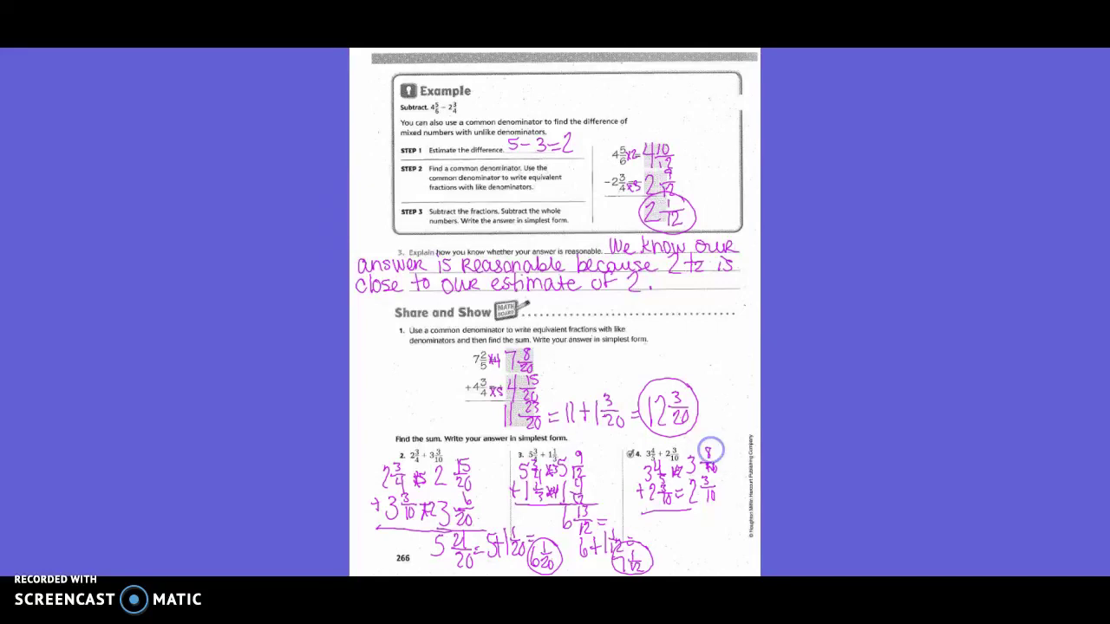
# Write the sum of problem 4 below the line with the fraction 11/10, then simplify it and circle the answer
pyautogui.moveTo(690, 512); pyautogui.dragTo(726, 508)
pyautogui.moveTo(713, 508); pyautogui.dragTo(724, 529)
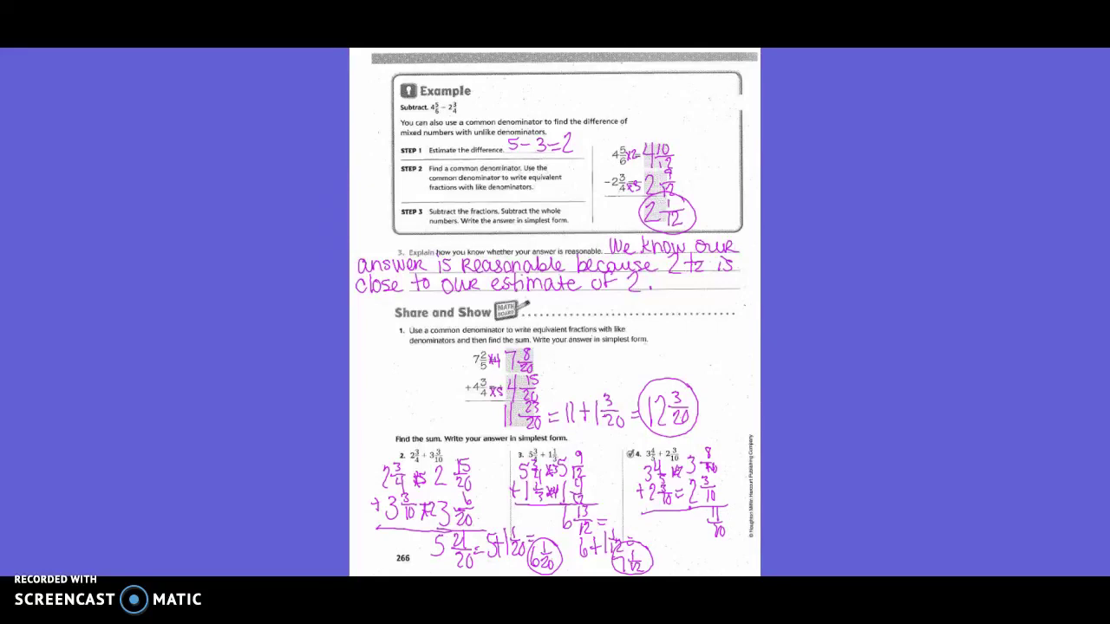
pyautogui.moveTo(696, 515); pyautogui.dragTo(696, 531)
pyautogui.moveTo(684, 540)
pyautogui.mouseDown()
pyautogui.moveTo(671, 543)
pyautogui.moveTo(693, 550)
pyautogui.moveTo(708, 537)
pyautogui.moveTo(738, 561)
pyautogui.moveTo(750, 541)
pyautogui.mouseUp()
pyautogui.moveTo(744, 544)
pyautogui.mouseDown()
pyautogui.moveTo(753, 541)
pyautogui.moveTo(748, 556)
pyautogui.moveTo(748, 522)
pyautogui.mouseUp()
# Go to the next worksheet page and handwrite problem 5 vertically as 9 5/6 − 2 1/3
pyautogui.press('Right')
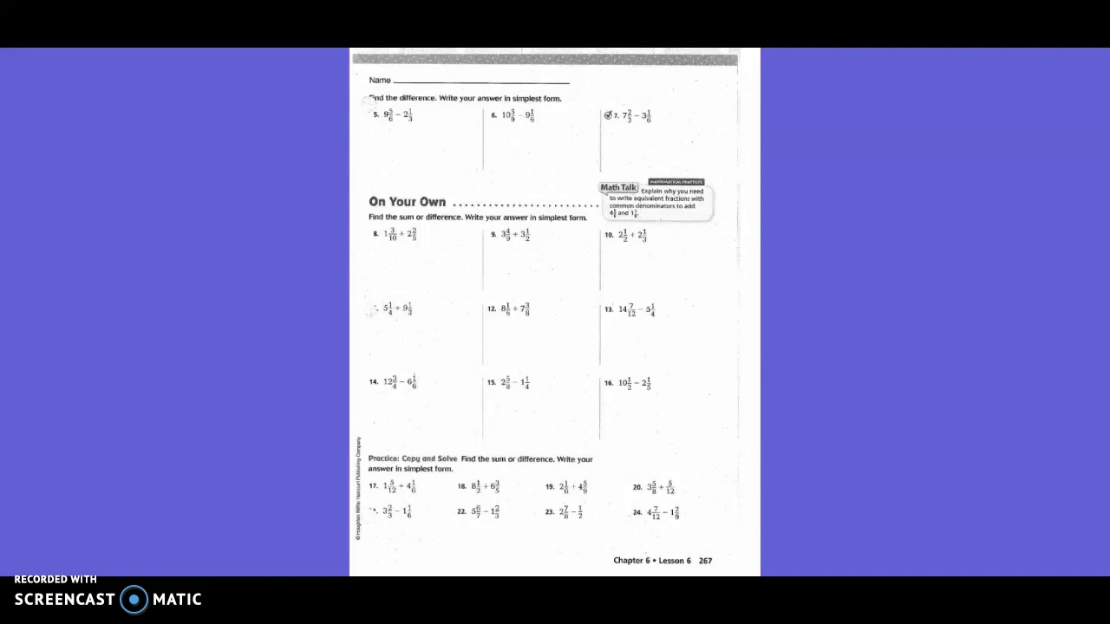
pyautogui.moveTo(376, 130)
pyautogui.mouseDown()
pyautogui.moveTo(374, 146)
pyautogui.moveTo(385, 124)
pyautogui.mouseUp()
pyautogui.moveTo(377, 136)
pyautogui.mouseDown()
pyautogui.moveTo(394, 136)
pyautogui.moveTo(366, 162)
pyautogui.moveTo(382, 169)
pyautogui.mouseUp()
pyautogui.moveTo(389, 153)
pyautogui.mouseDown()
pyautogui.moveTo(387, 168)
pyautogui.moveTo(411, 138)
pyautogui.mouseUp()
pyautogui.moveTo(402, 143)
pyautogui.mouseDown()
pyautogui.moveTo(412, 166)
pyautogui.moveTo(438, 174)
pyautogui.mouseUp()
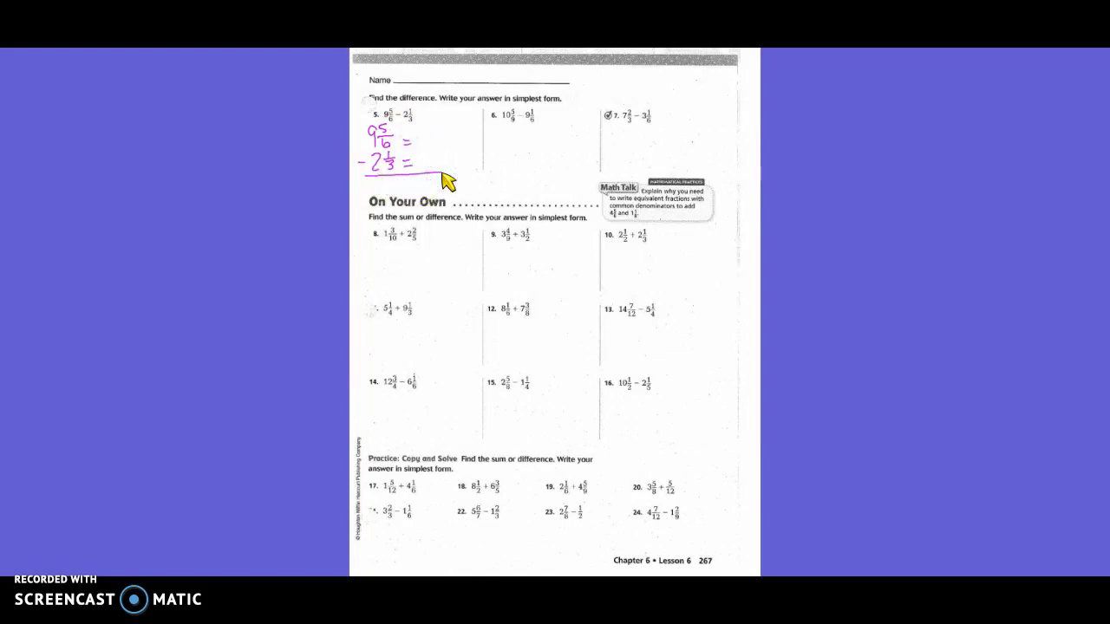
# Rewrite problem 5 with denominator 6 as 9 5/6 and 2 2/6, marking the ×2 multiplier beside 2 1/3
pyautogui.moveTo(423, 124)
pyautogui.mouseDown()
pyautogui.moveTo(425, 139)
pyautogui.moveTo(428, 128)
pyautogui.mouseUp()
pyautogui.moveTo(428, 119); pyautogui.dragTo(434, 118)
pyautogui.moveTo(427, 131)
pyautogui.mouseDown()
pyautogui.moveTo(439, 130)
pyautogui.moveTo(424, 167)
pyautogui.mouseUp()
pyautogui.moveTo(428, 159)
pyautogui.mouseDown()
pyautogui.moveTo(440, 158)
pyautogui.moveTo(431, 169)
pyautogui.mouseUp()
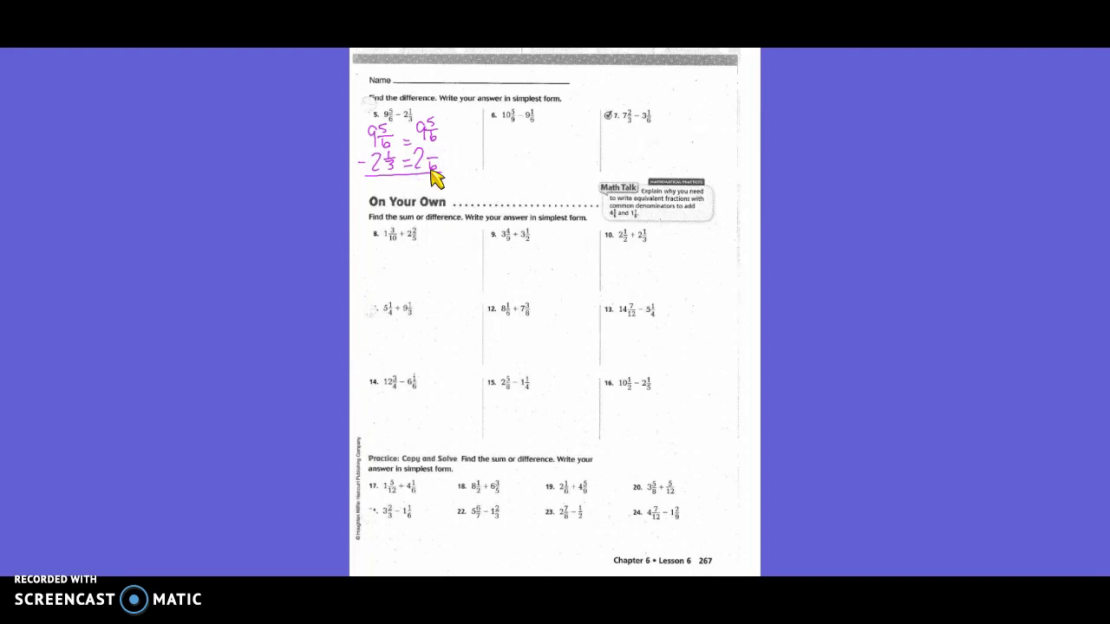
pyautogui.moveTo(407, 161); pyautogui.dragTo(439, 154)
pyautogui.click(431, 144)
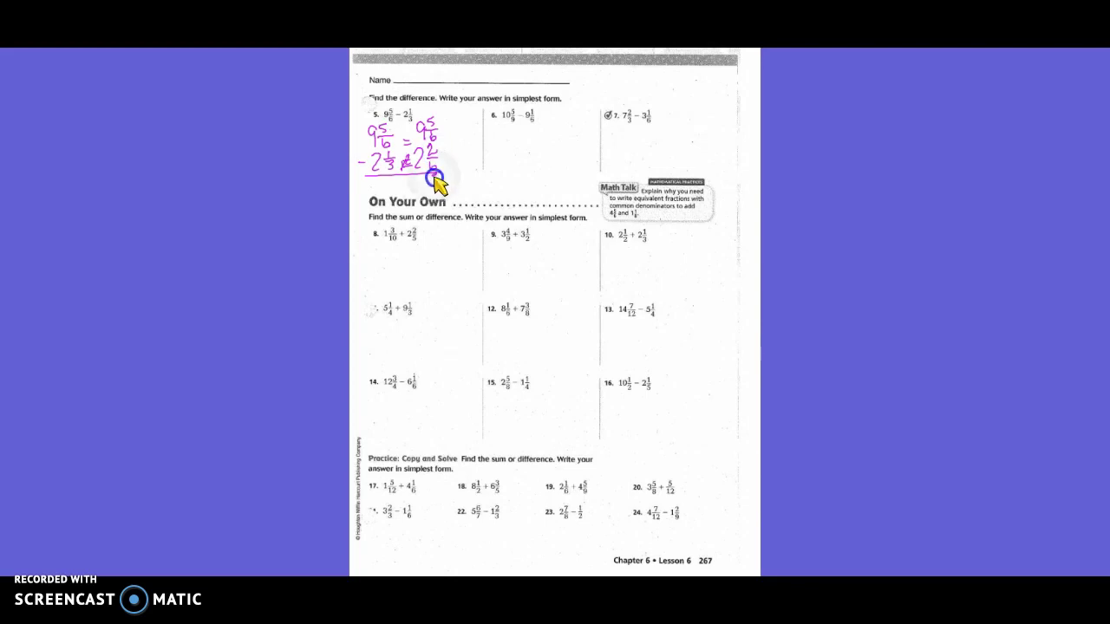
# Write the difference of problem 5 as 7 3/6, simplify it to 7 1/2 and circle the answer
pyautogui.click(430, 174)
pyautogui.moveTo(431, 173); pyautogui.dragTo(432, 182)
pyautogui.moveTo(430, 184)
pyautogui.mouseDown()
pyautogui.moveTo(434, 194)
pyautogui.moveTo(418, 196)
pyautogui.mouseUp()
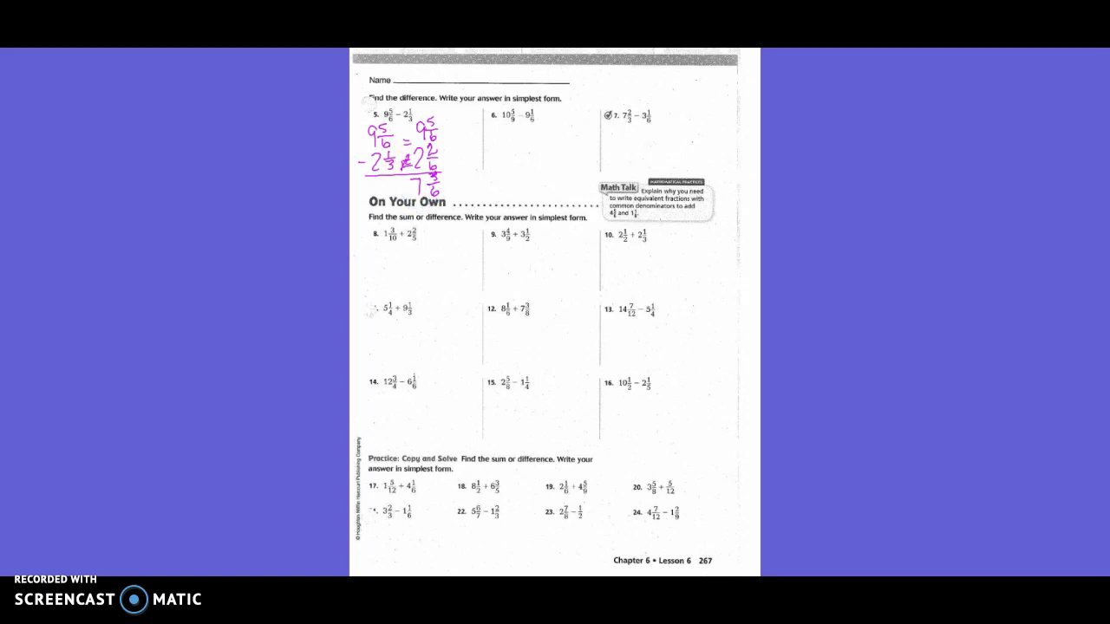
pyautogui.moveTo(444, 182)
pyautogui.mouseDown()
pyautogui.moveTo(462, 192)
pyautogui.moveTo(477, 176)
pyautogui.moveTo(471, 186)
pyautogui.moveTo(473, 165)
pyautogui.mouseUp()
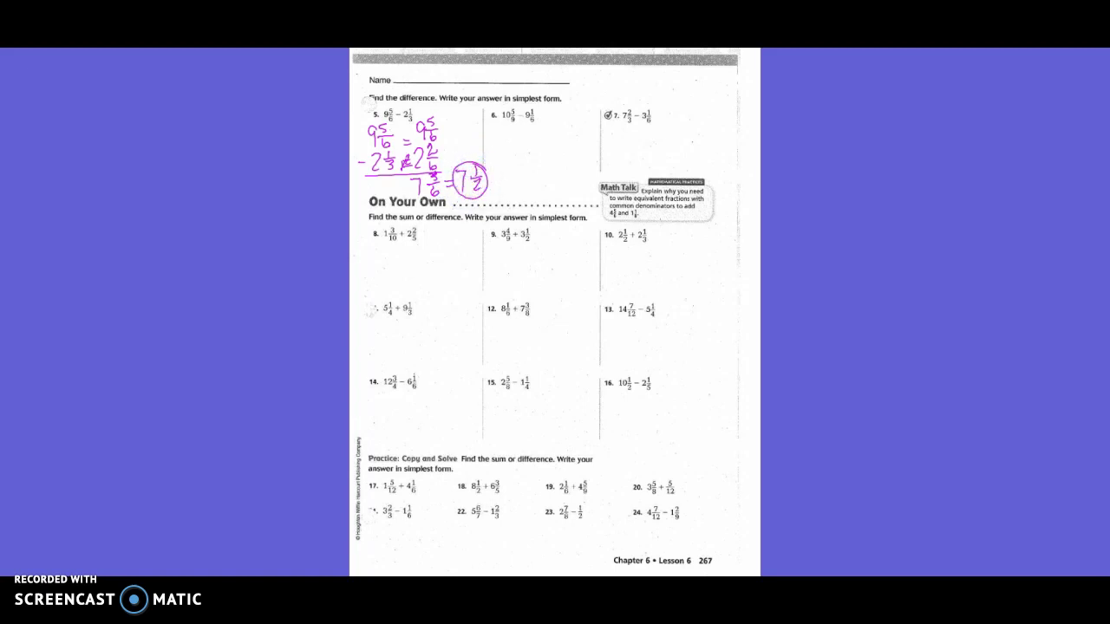
# Handwrite problem 6 vertically as 10 5/9 − 9 1/6 with equals signs and a line underneath
pyautogui.moveTo(503, 128)
pyautogui.mouseDown()
pyautogui.moveTo(503, 144)
pyautogui.moveTo(518, 127)
pyautogui.moveTo(525, 144)
pyautogui.moveTo(498, 157)
pyautogui.moveTo(523, 149)
pyautogui.moveTo(526, 166)
pyautogui.moveTo(561, 136)
pyautogui.mouseUp()
pyautogui.moveTo(549, 143); pyautogui.dragTo(561, 151)
pyautogui.moveTo(549, 157); pyautogui.dragTo(561, 157)
pyautogui.moveTo(499, 171); pyautogui.dragTo(571, 168)
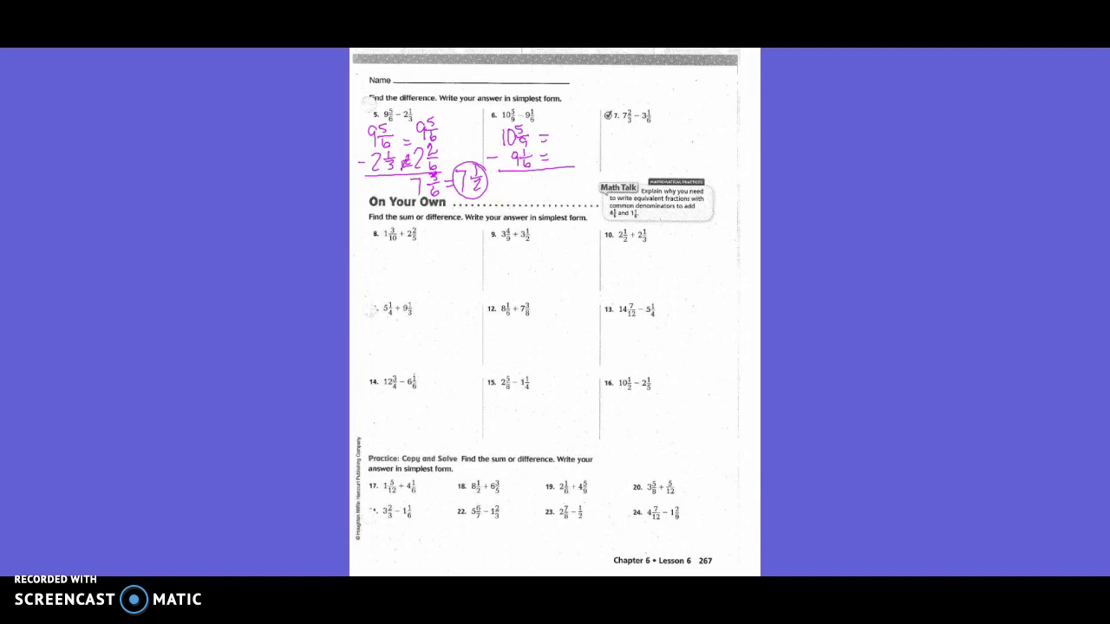
# Mark ×2 beside 10 5/9, write its equivalent 10 10/18, and write 9 over denominator 18 for the second number
pyautogui.moveTo(556, 127); pyautogui.dragTo(581, 133)
pyautogui.moveTo(573, 133); pyautogui.dragTo(579, 142)
pyautogui.moveTo(538, 136); pyautogui.dragTo(543, 143)
pyautogui.moveTo(544, 130); pyautogui.dragTo(549, 134)
pyautogui.moveTo(544, 137); pyautogui.dragTo(550, 140)
pyautogui.moveTo(574, 120)
pyautogui.mouseDown()
pyautogui.moveTo(558, 162)
pyautogui.moveTo(581, 157)
pyautogui.mouseUp()
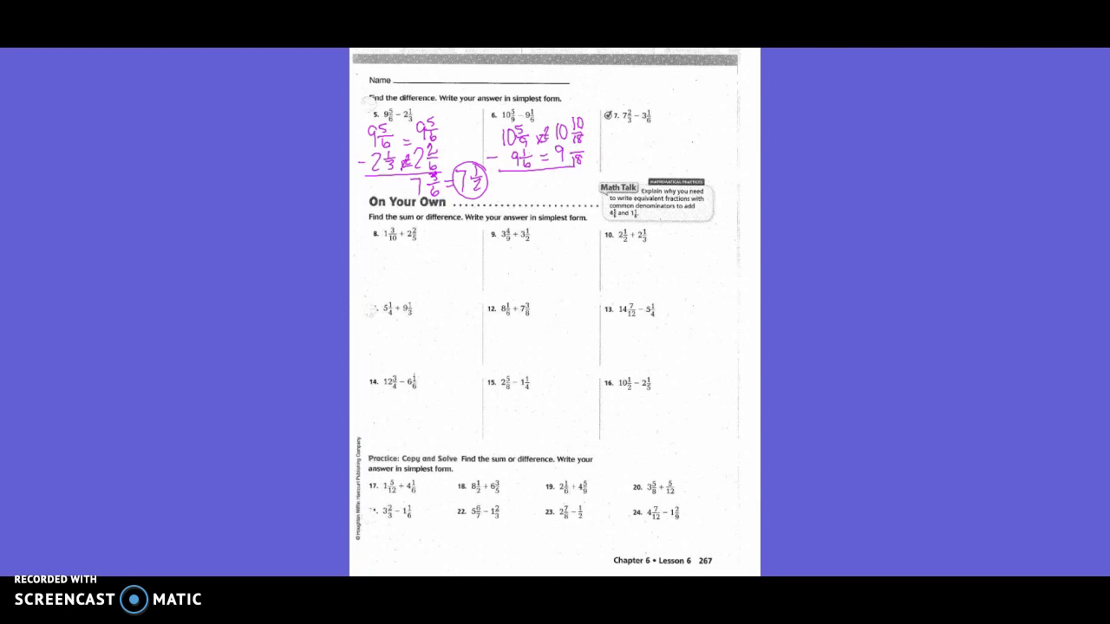
# Mark ×3 beside 9 1/6, complete its equivalent as 9 3/18, and write and circle the difference 1 7/18
pyautogui.moveTo(532, 152); pyautogui.dragTo(548, 164)
pyautogui.moveTo(574, 148); pyautogui.dragTo(573, 157)
pyautogui.moveTo(572, 172); pyautogui.dragTo(582, 190)
pyautogui.moveTo(559, 174)
pyautogui.mouseDown()
pyautogui.moveTo(560, 185)
pyautogui.moveTo(584, 166)
pyautogui.moveTo(547, 188)
pyautogui.moveTo(593, 179)
pyautogui.mouseUp()
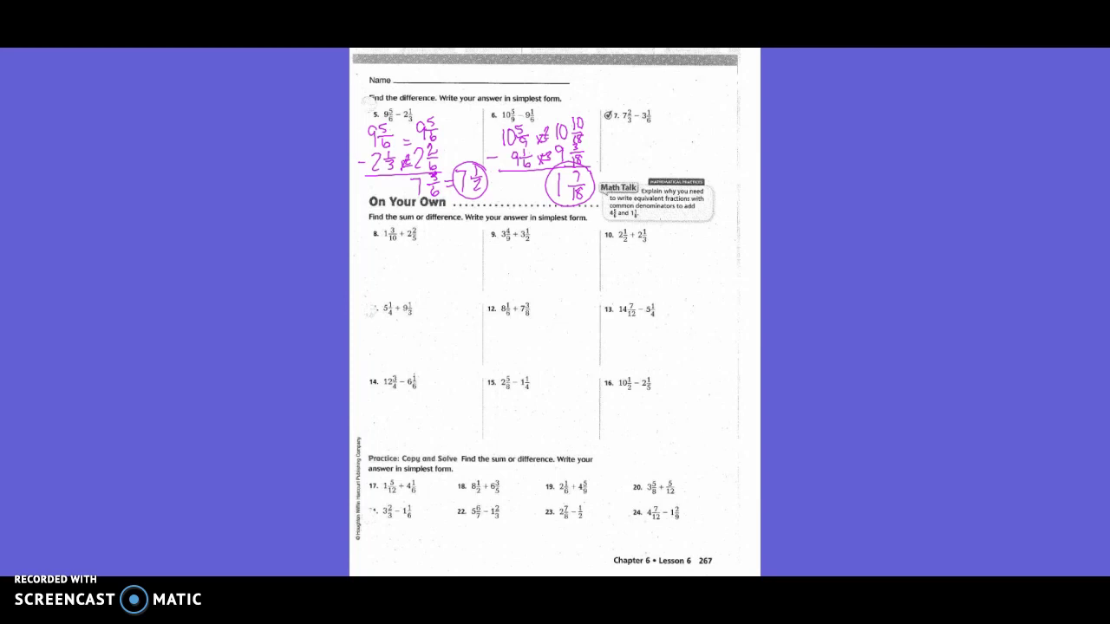
# Handwrite problem 7 vertically as 7 2/3 − 3 1/6 and rewrite it with denominator 6 as 7 4/6 and 3 1/6
pyautogui.moveTo(656, 78)
pyautogui.mouseDown()
pyautogui.moveTo(662, 89)
pyautogui.moveTo(677, 83)
pyautogui.moveTo(648, 105)
pyautogui.moveTo(692, 128)
pyautogui.mouseUp()
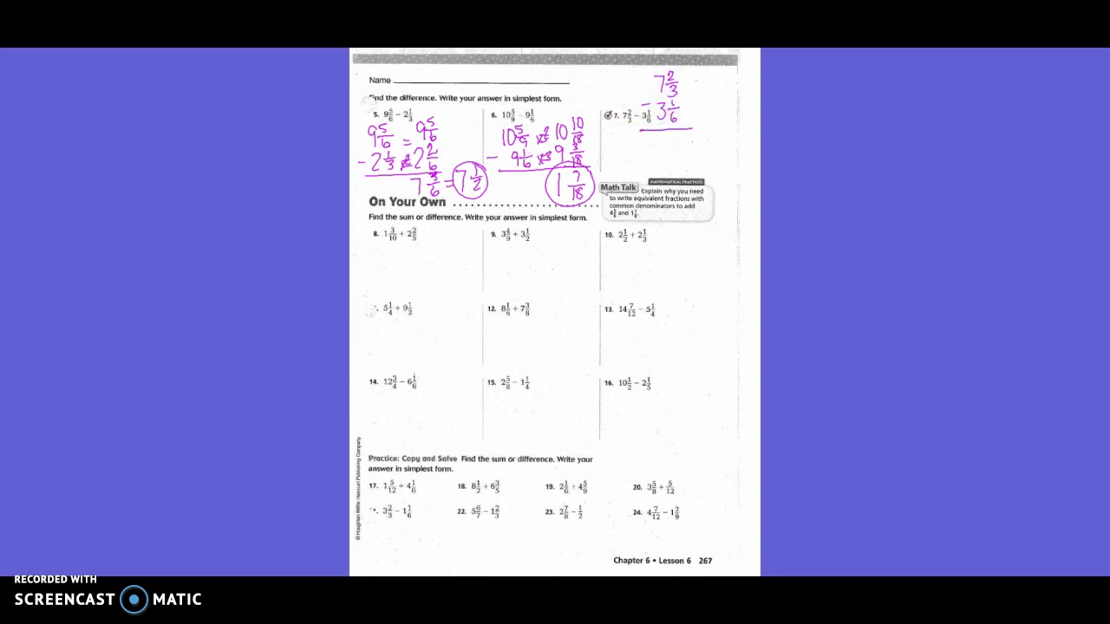
pyautogui.moveTo(685, 83); pyautogui.dragTo(696, 83)
pyautogui.moveTo(685, 89)
pyautogui.mouseDown()
pyautogui.moveTo(696, 89)
pyautogui.moveTo(698, 110)
pyautogui.mouseUp()
pyautogui.moveTo(688, 117); pyautogui.dragTo(699, 117)
pyautogui.moveTo(704, 101)
pyautogui.mouseDown()
pyautogui.moveTo(702, 116)
pyautogui.moveTo(726, 106)
pyautogui.moveTo(717, 111)
pyautogui.mouseUp()
pyautogui.moveTo(701, 67)
pyautogui.mouseDown()
pyautogui.moveTo(708, 87)
pyautogui.moveTo(731, 78)
pyautogui.moveTo(724, 88)
pyautogui.mouseUp()
pyautogui.moveTo(691, 89); pyautogui.dragTo(701, 84)
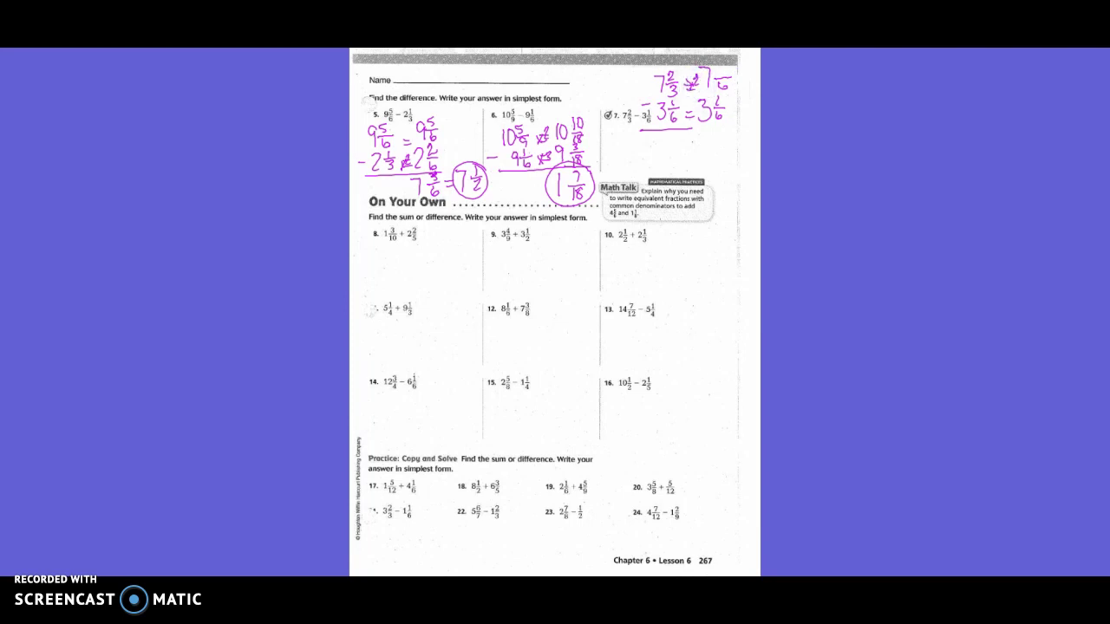
pyautogui.moveTo(717, 66); pyautogui.dragTo(723, 78)
# Extend the line under problem 7 and write the difference 4 3/6 below it
pyautogui.moveTo(691, 129); pyautogui.dragTo(738, 128)
pyautogui.moveTo(717, 133); pyautogui.dragTo(731, 145)
pyautogui.moveTo(722, 150); pyautogui.dragTo(719, 159)
pyautogui.moveTo(694, 133); pyautogui.dragTo(703, 150)
pyautogui.moveTo(698, 132); pyautogui.dragTo(699, 159)
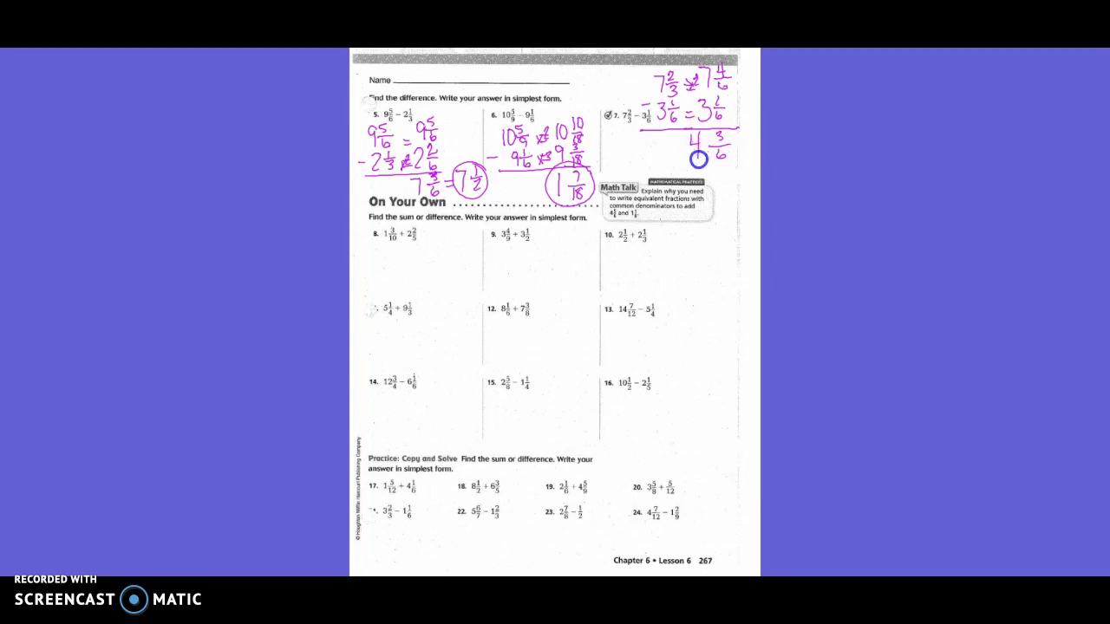